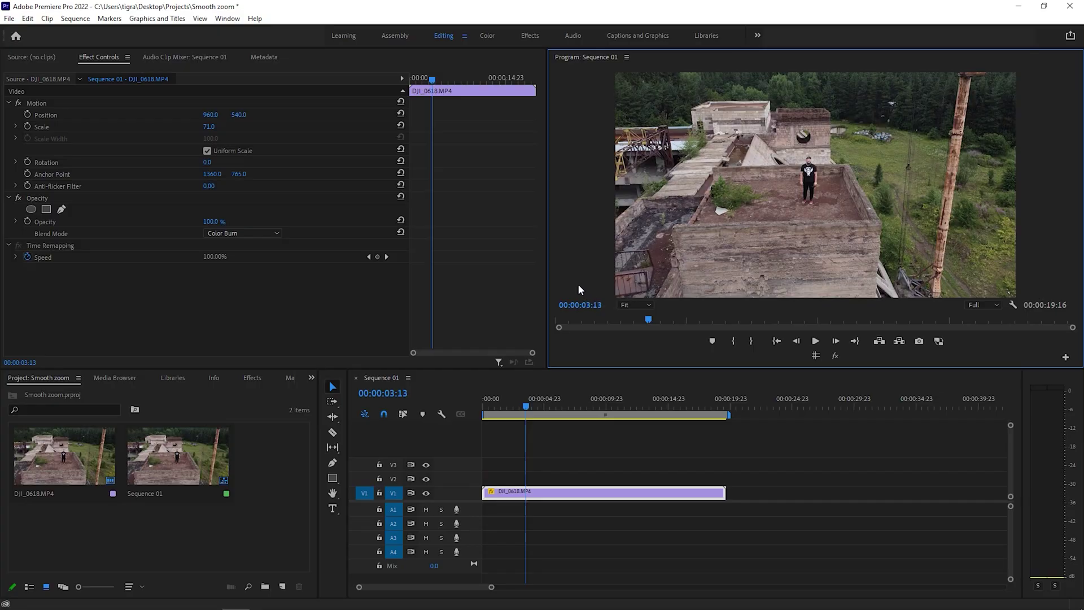
Apply Distort > Transform to the DJI_0618.MP4 clip and turn off Use Composition's Shutter Angle.
left_click_drag(527, 408, 609, 408)
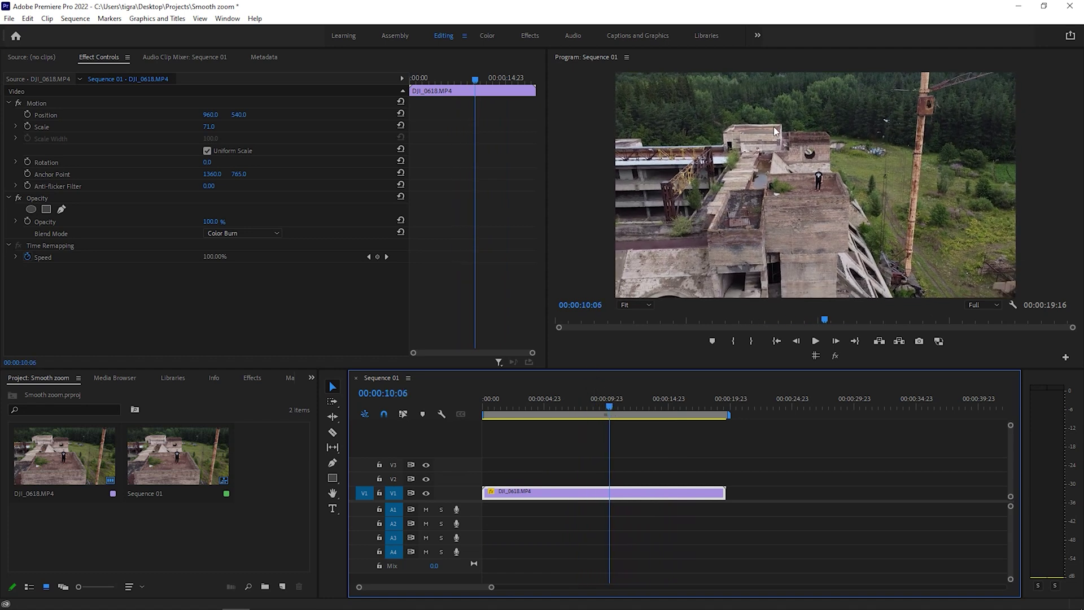
left_click(529, 36)
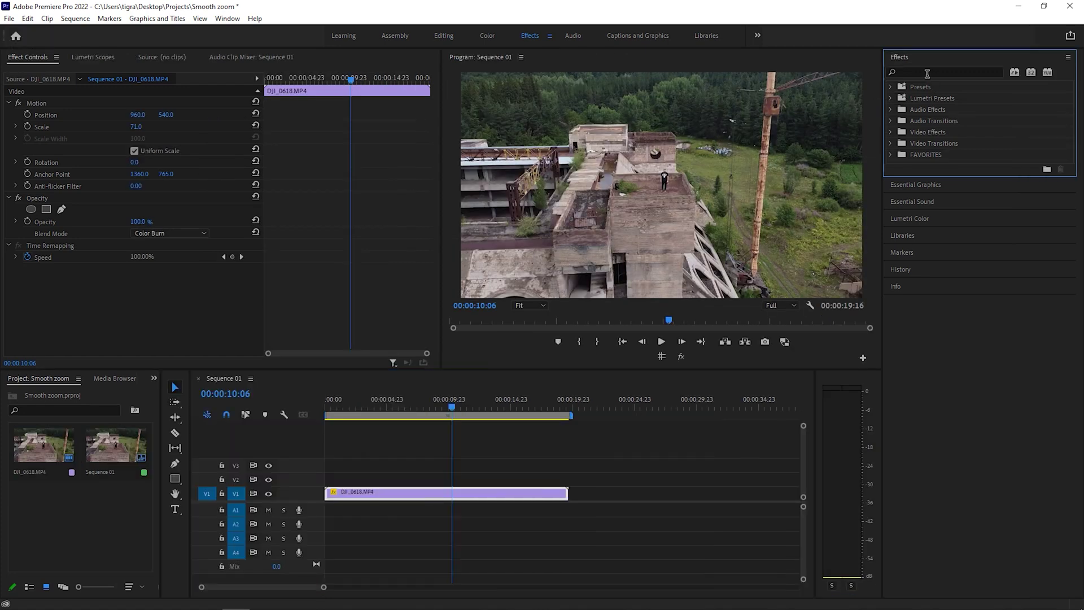
left_click(927, 74)
type("tran")
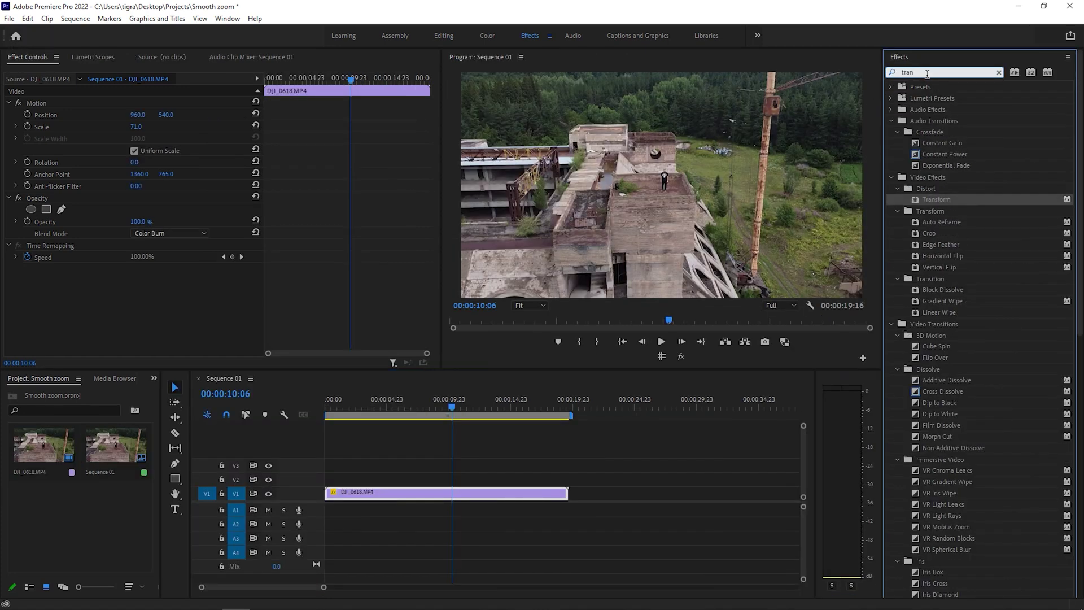
type("sform")
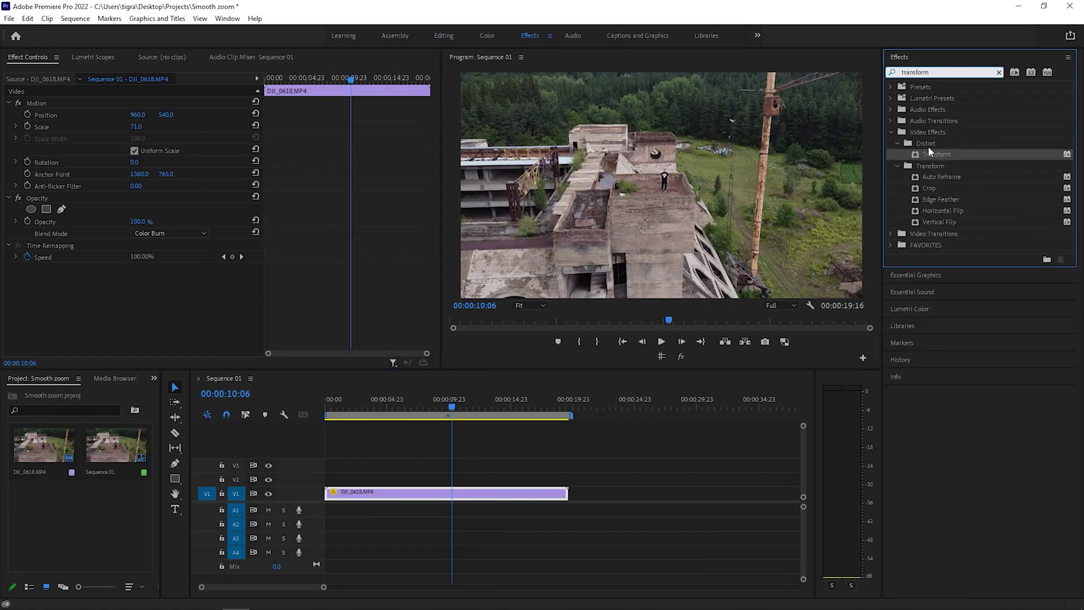
left_click_drag(931, 151, 492, 493)
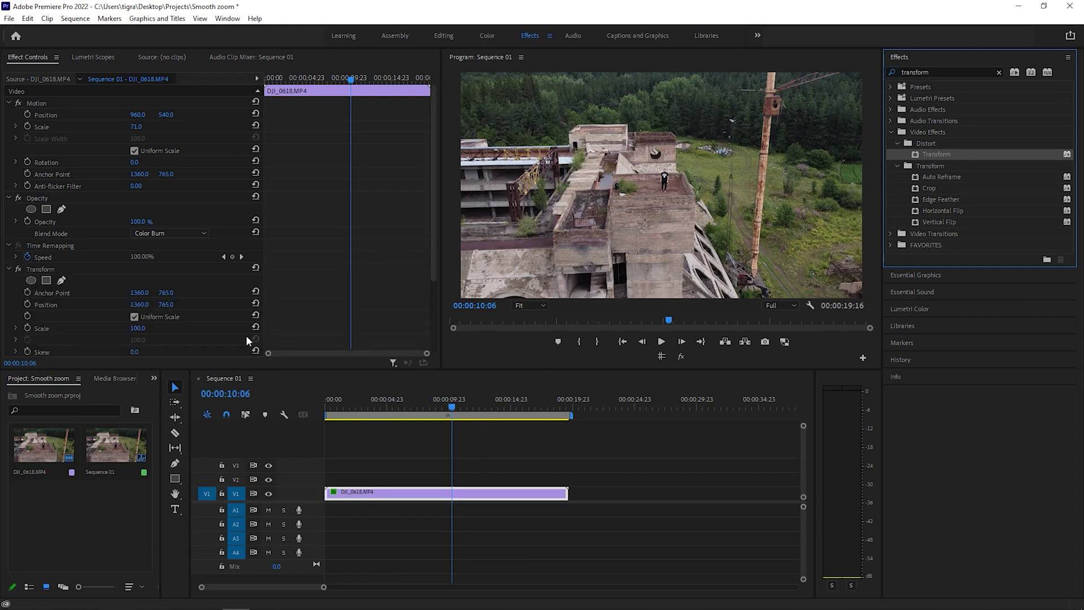
scroll(177, 296, "down", 3)
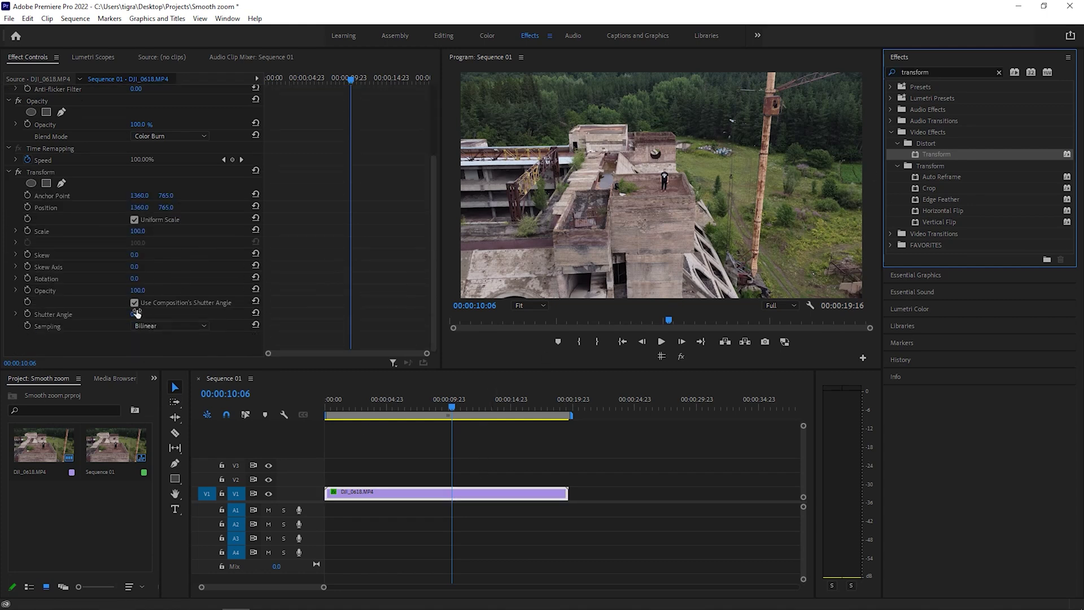
left_click(134, 303)
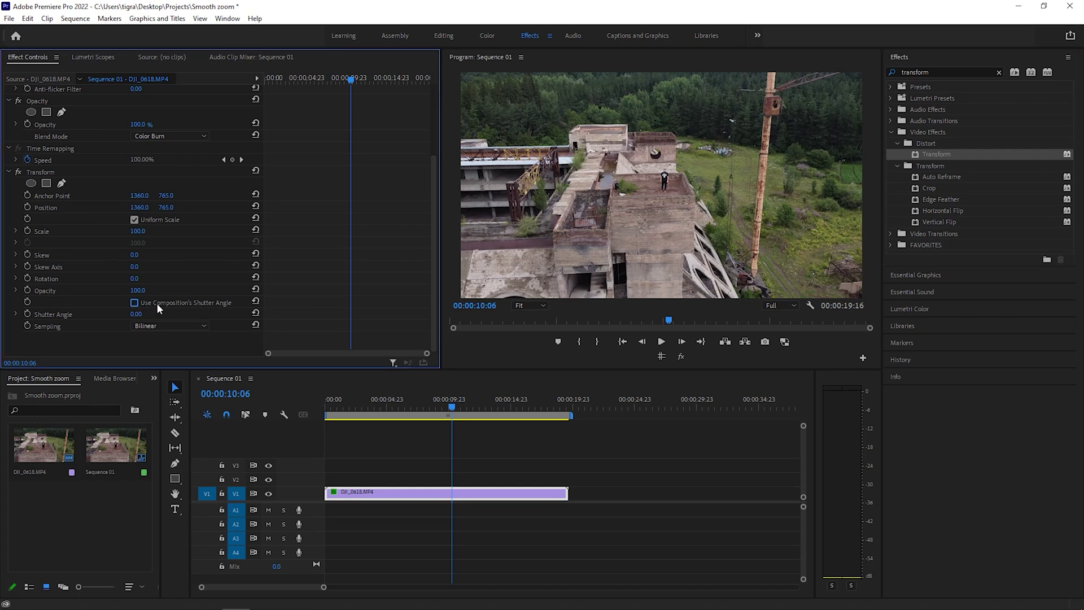
Give the Transform effect a Shutter Angle of 360.
left_click(136, 314)
type("360")
key("Return")
Keyframe Position and Scale at 00:00:10:06, then set Scale 257 and Position 1867, 1350 at 00:00:11:23.
left_click(27, 207)
left_click(26, 230)
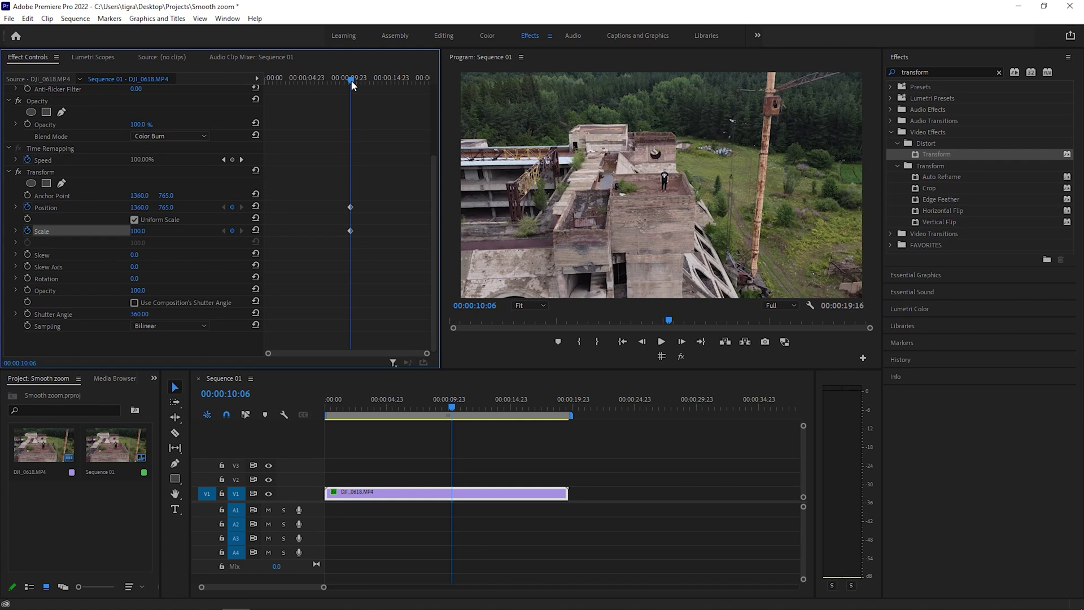
left_click_drag(351, 80, 366, 80)
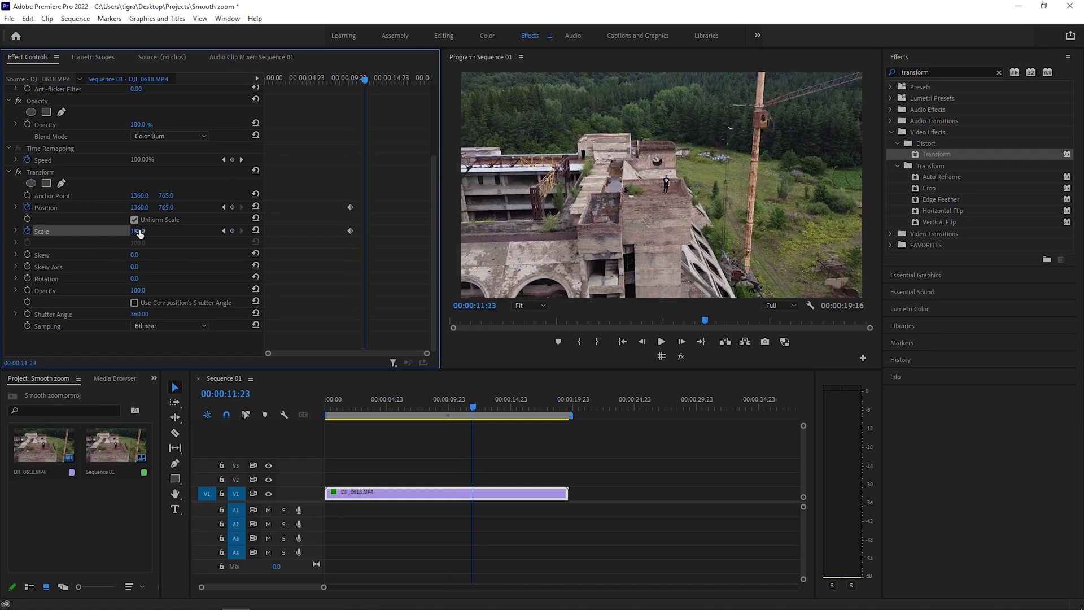
left_click_drag(138, 231, 167, 220)
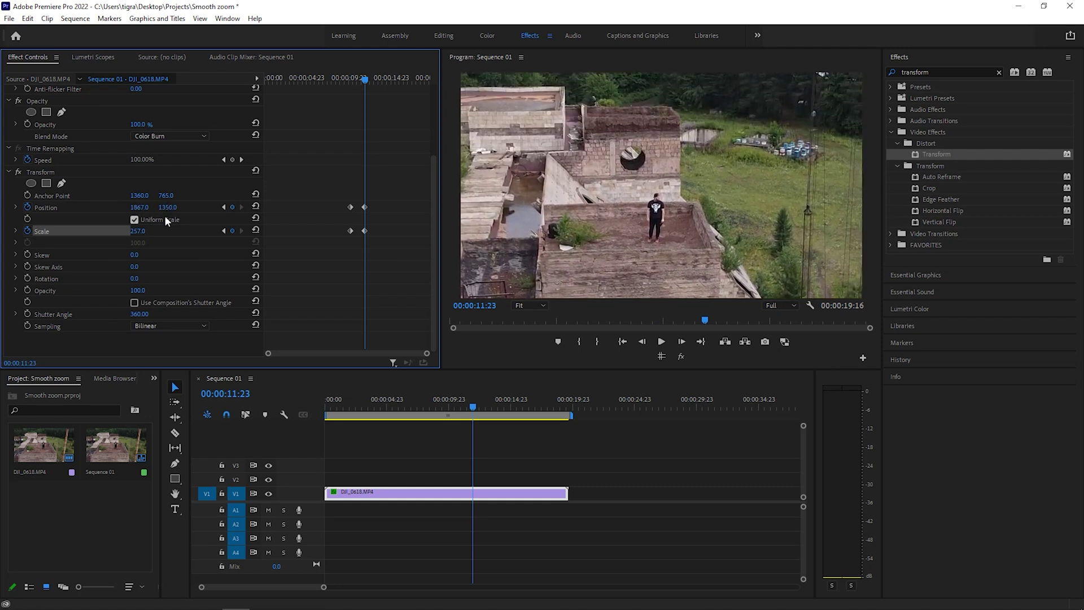
Preview the zoom-in from 00:00:07:09, then park the playhead at 00:00:07:20.
left_click(327, 77)
key("space")
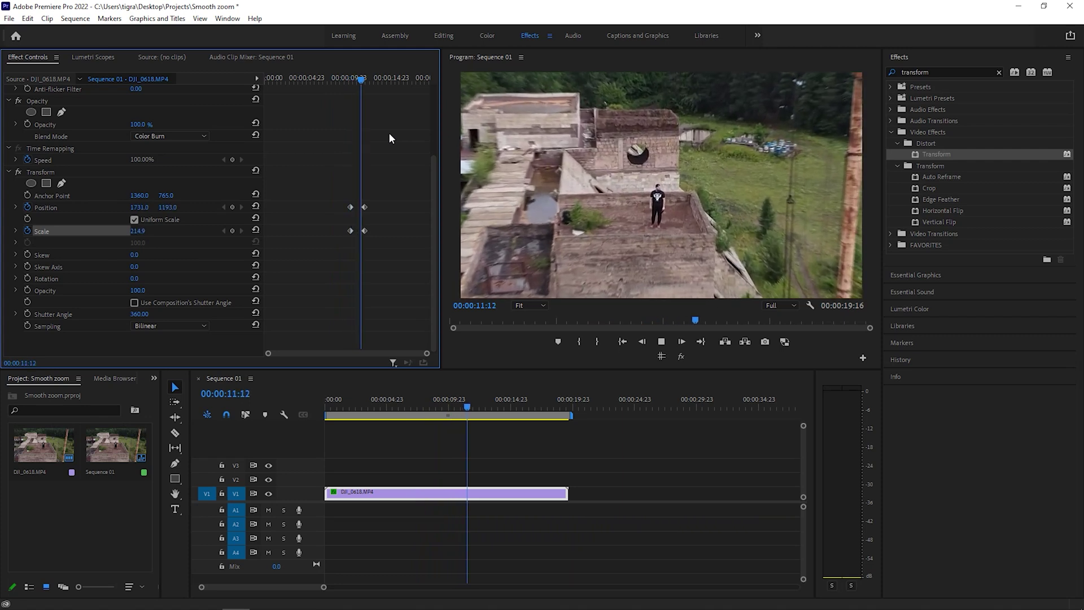
key("space")
left_click_drag(366, 81, 330, 79)
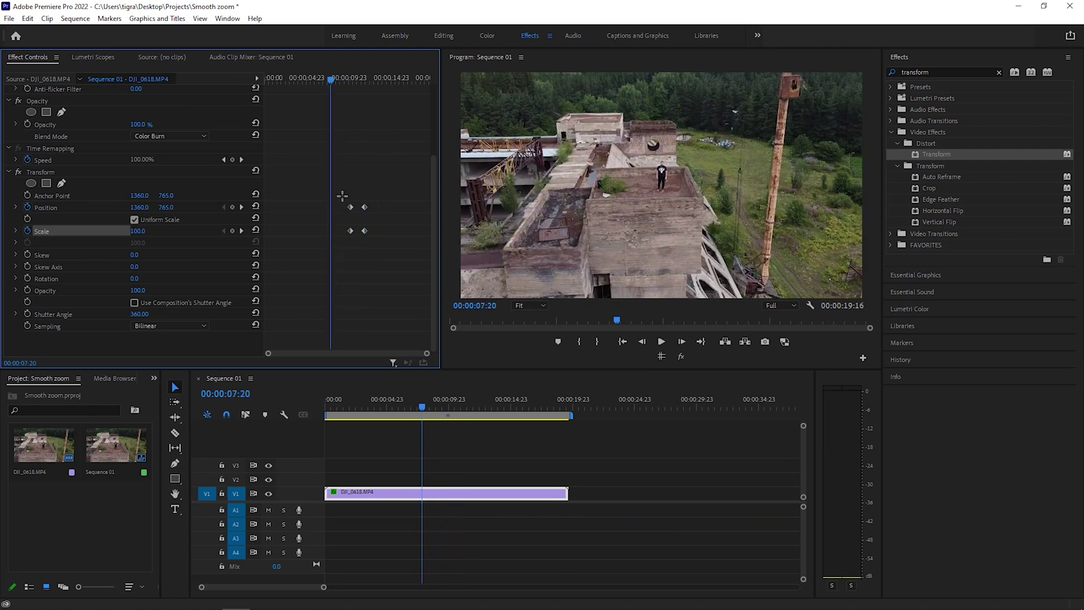
Apply Ease Out temporal interpolation to the starting Position and Scale keyframes.
left_click_drag(342, 193, 355, 243)
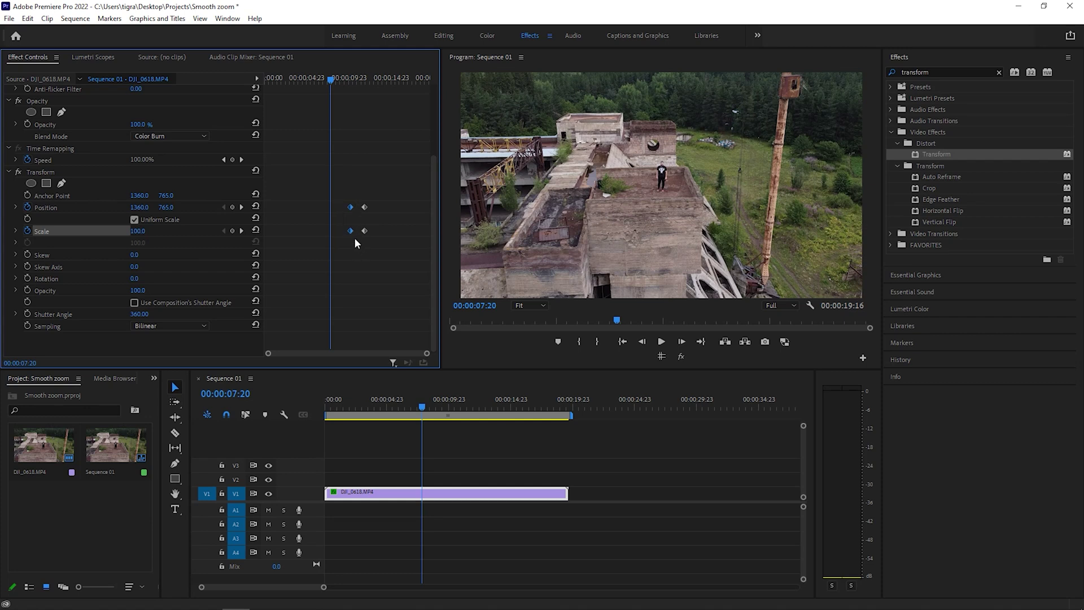
right_click(350, 208)
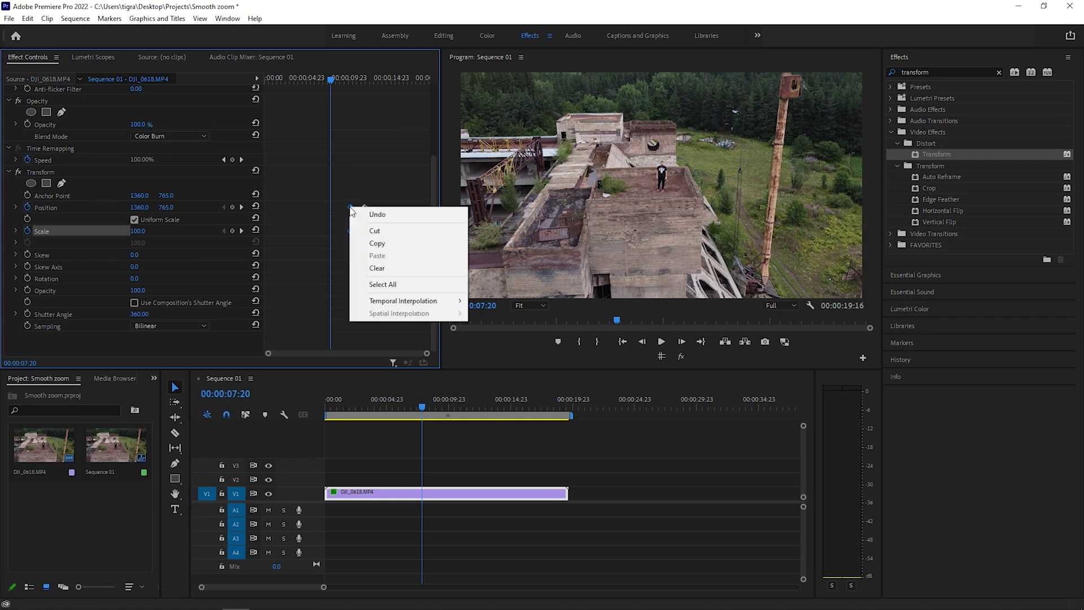
mouse_move(407, 302)
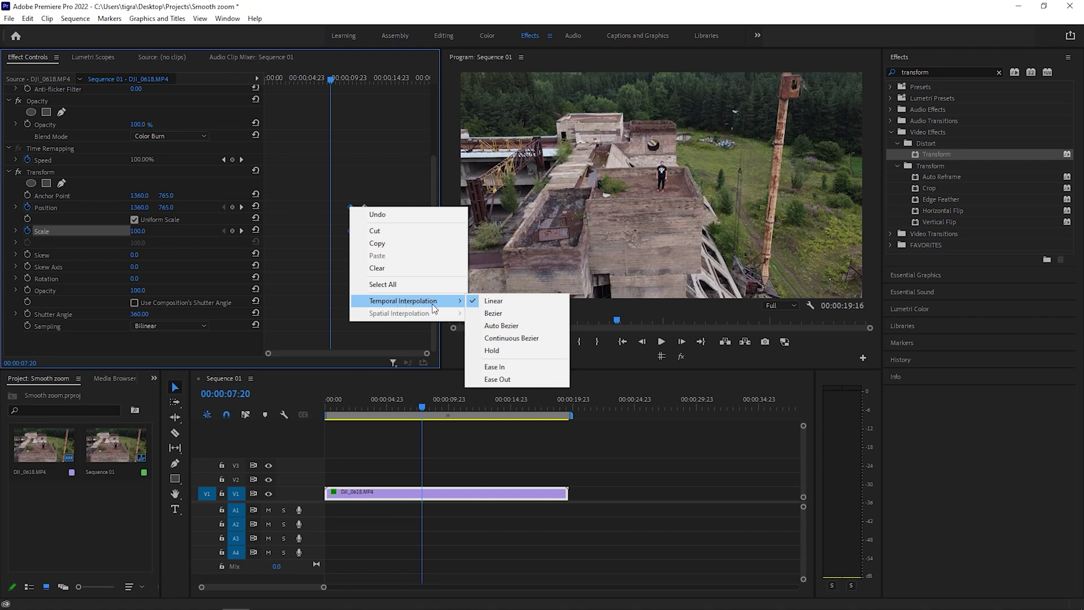
key("Right")
key("Down")
key("Down")
key("Down")
key("Down")
key("Down")
key("Down")
key("Return")
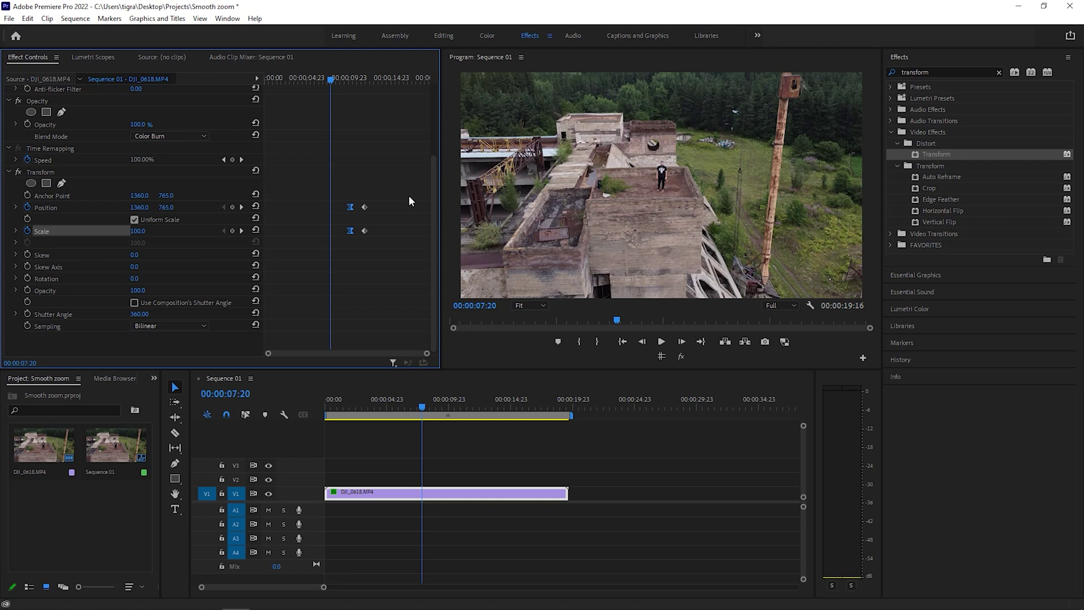
Ease the ending zoom-in keyframes at 00:00:11:23 and preview the smoothed zoom.
left_click_drag(370, 191, 364, 245)
right_click(367, 233)
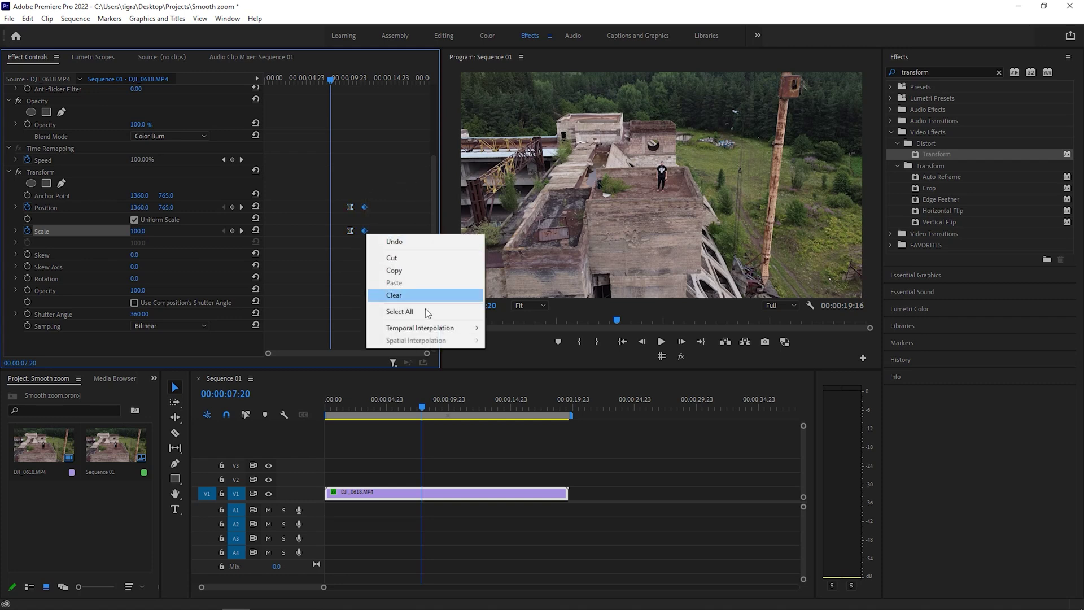
mouse_move(453, 328)
left_click(533, 394)
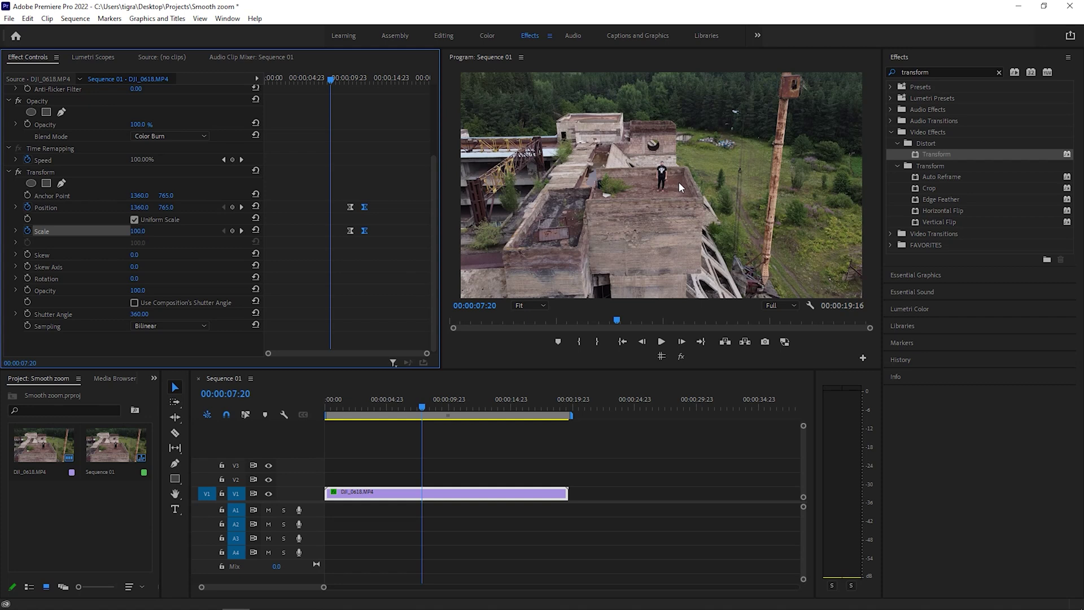
key("space")
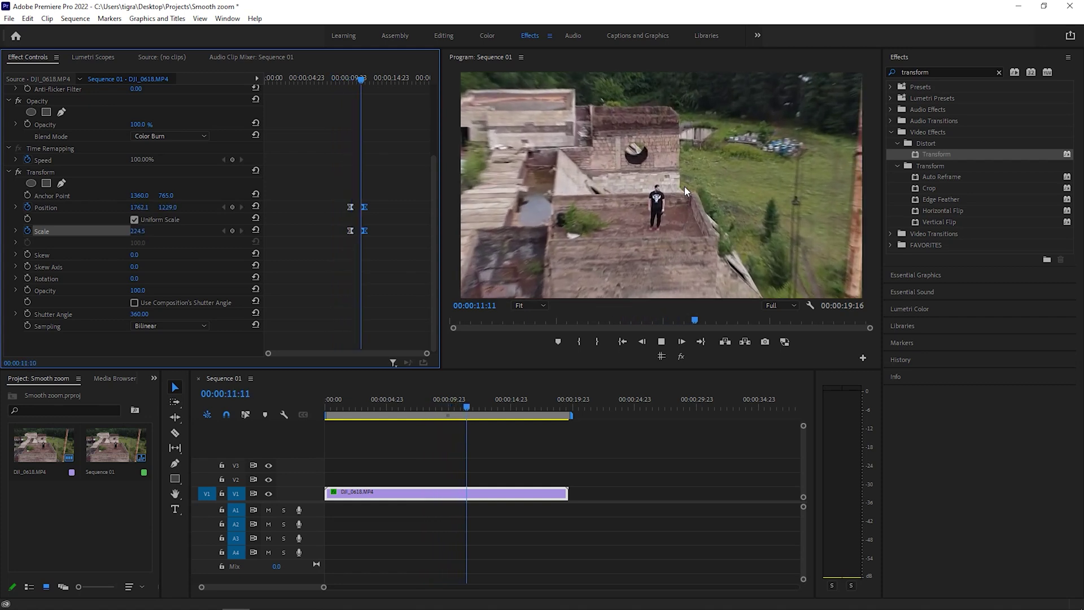
key("space")
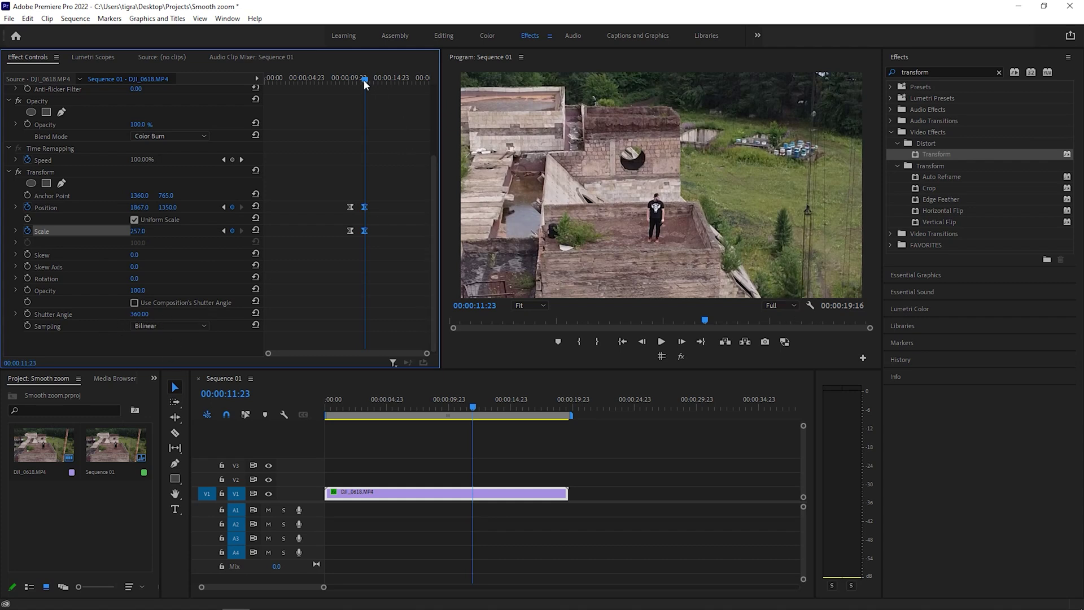
Add hold keyframes at 00:00:13:19, then reset Scale to 100 and Position to 1360, 765 at 00:00:16:00.
left_click_drag(370, 79, 379, 79)
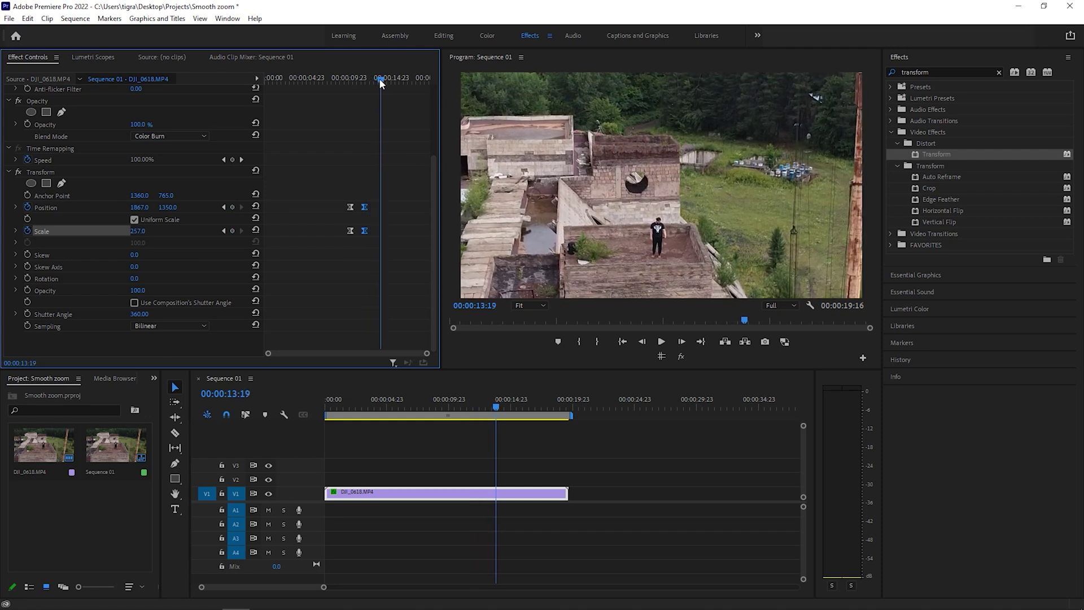
left_click(232, 207)
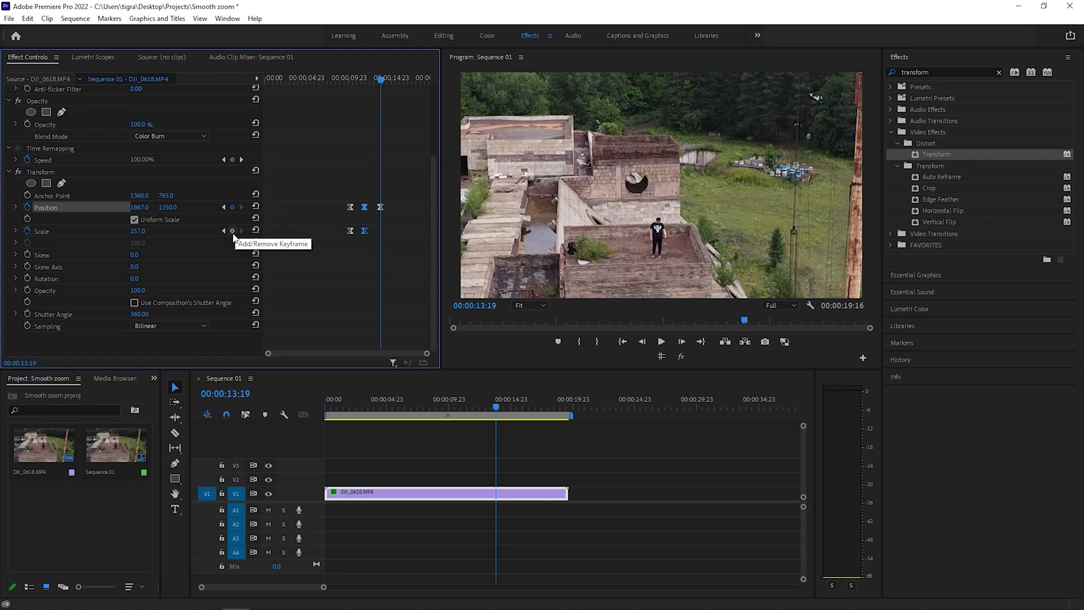
left_click(232, 231)
left_click_drag(380, 80, 400, 81)
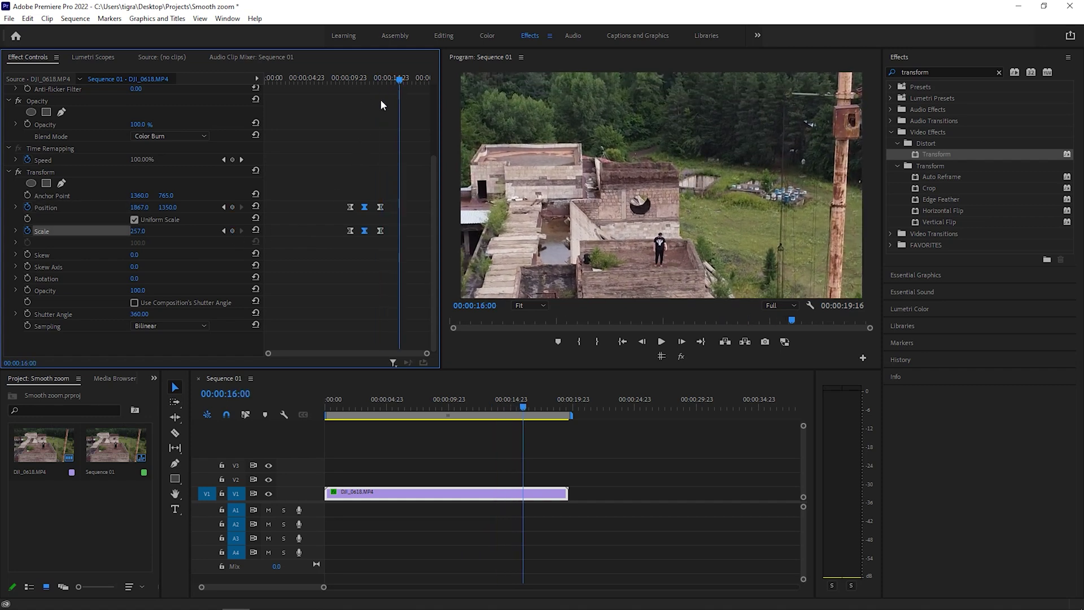
left_click(255, 230)
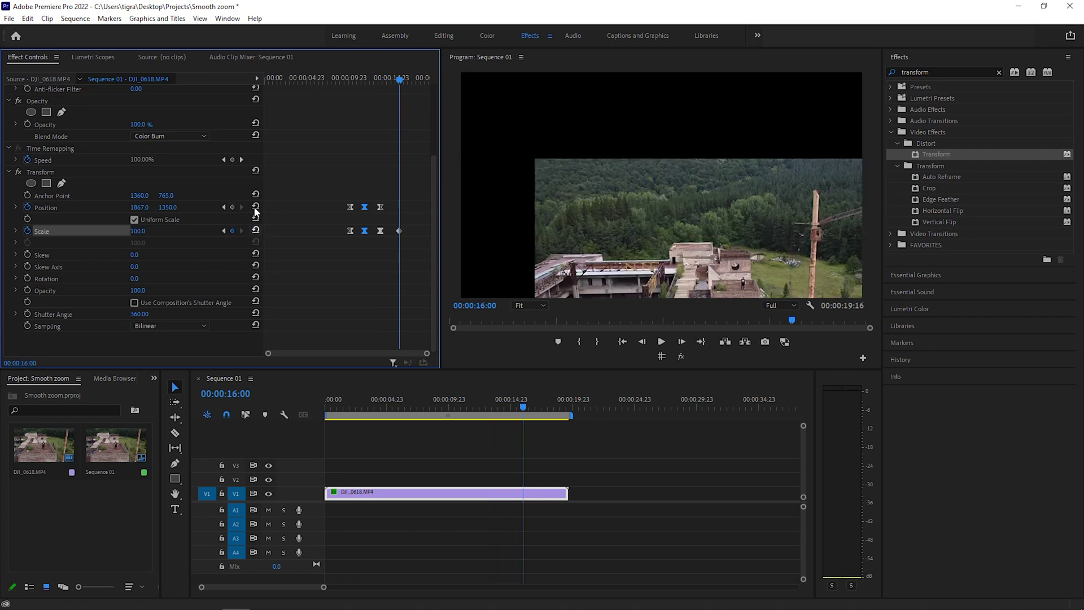
left_click(256, 206)
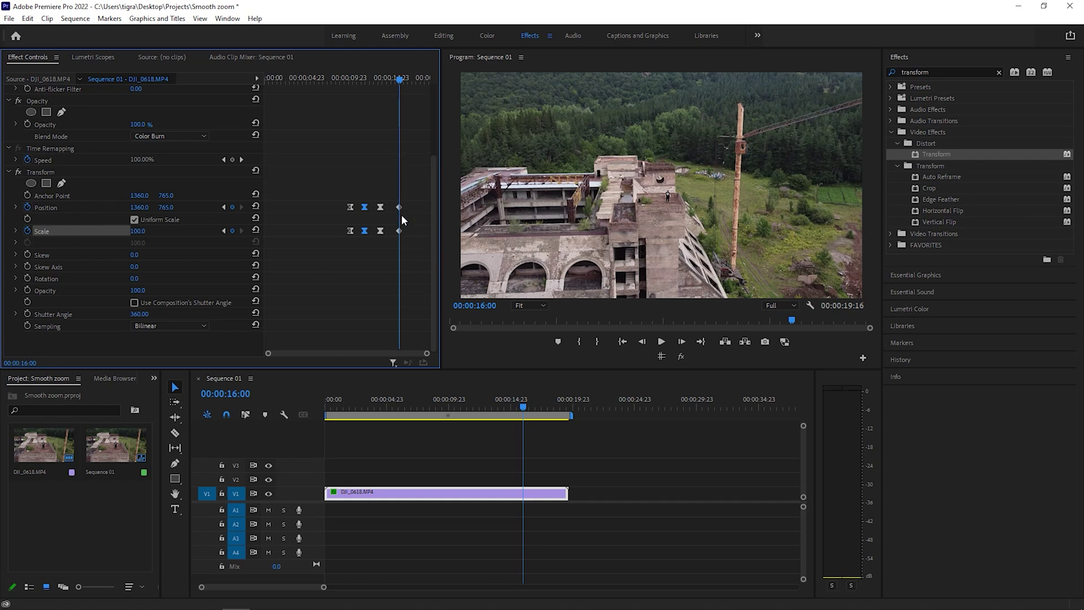
Apply Ease In to the final Position and Scale keyframes at 00:00:16:00.
left_click_drag(393, 199, 411, 245)
right_click(400, 231)
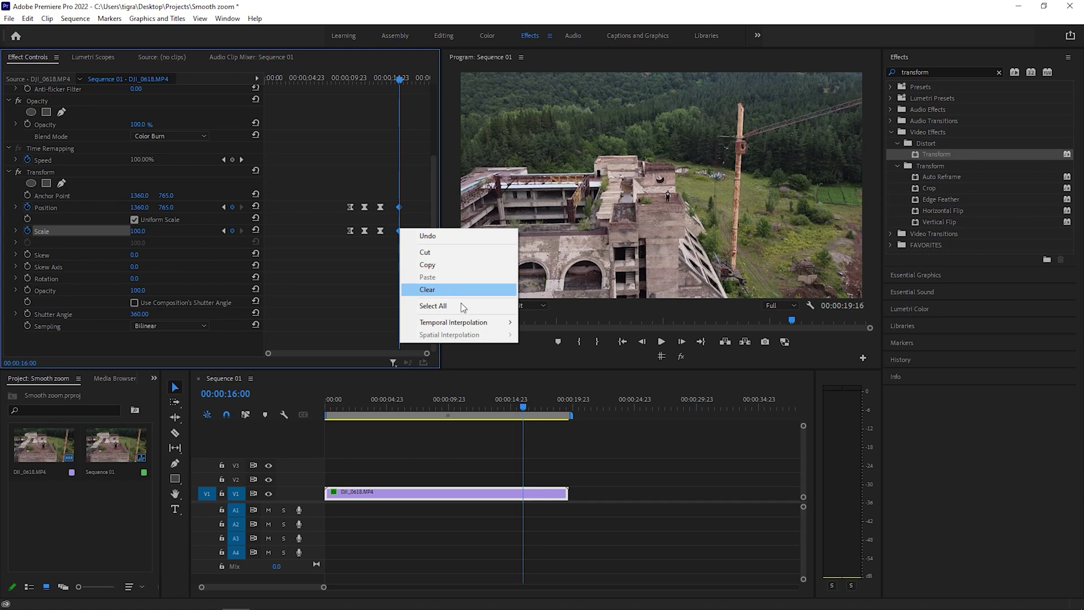
mouse_move(487, 324)
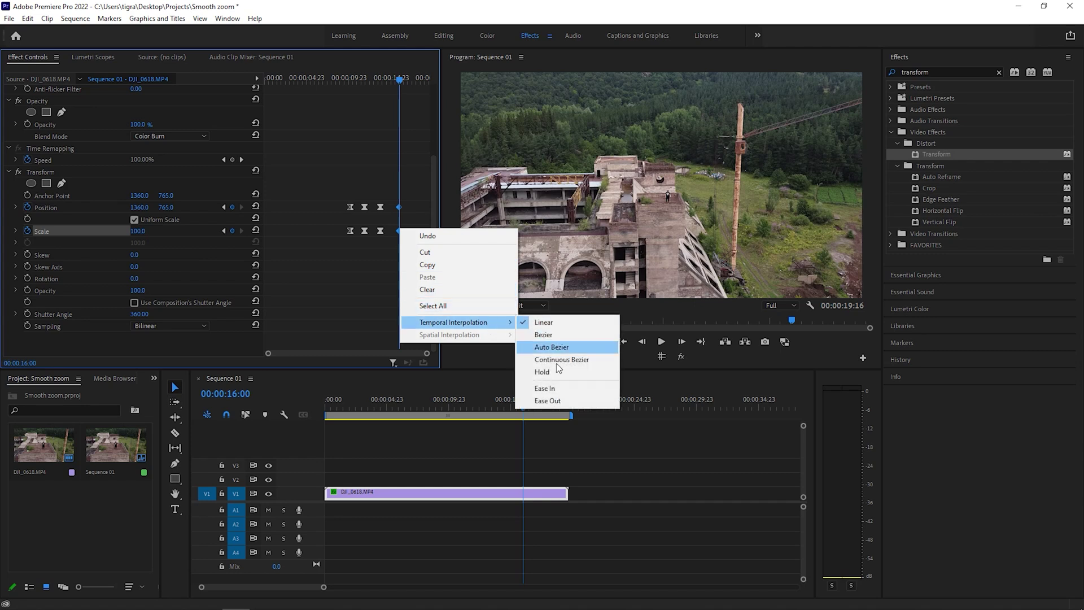
left_click(563, 386)
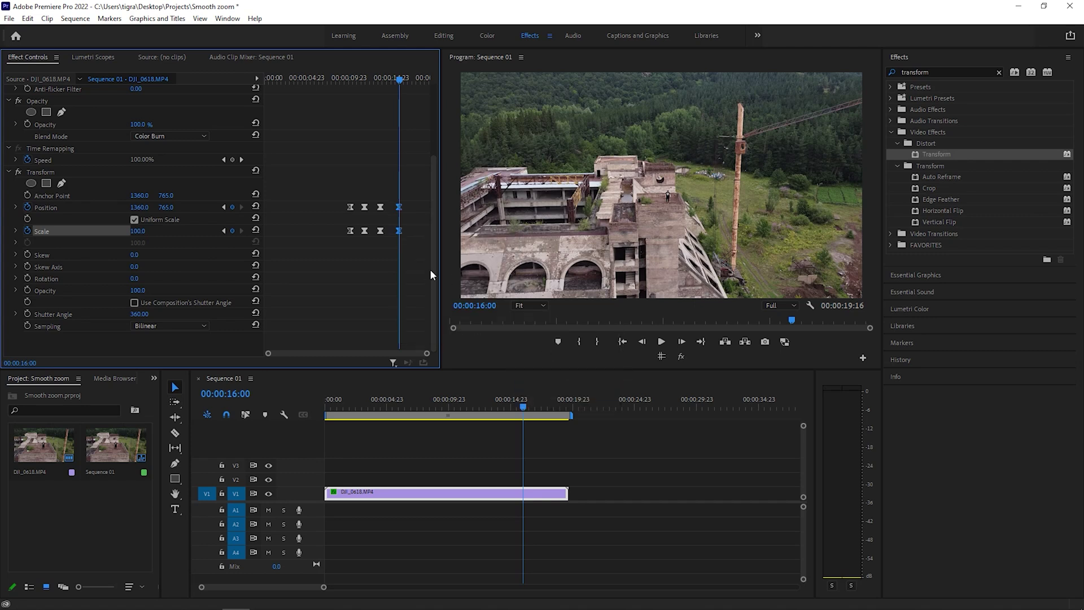
left_click(333, 78)
key("space")
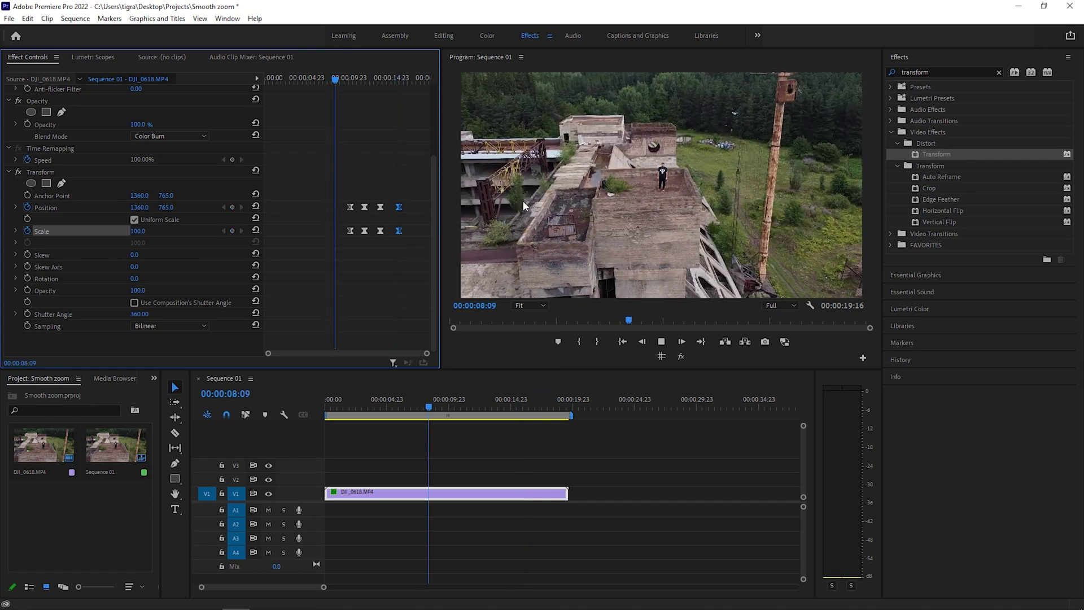